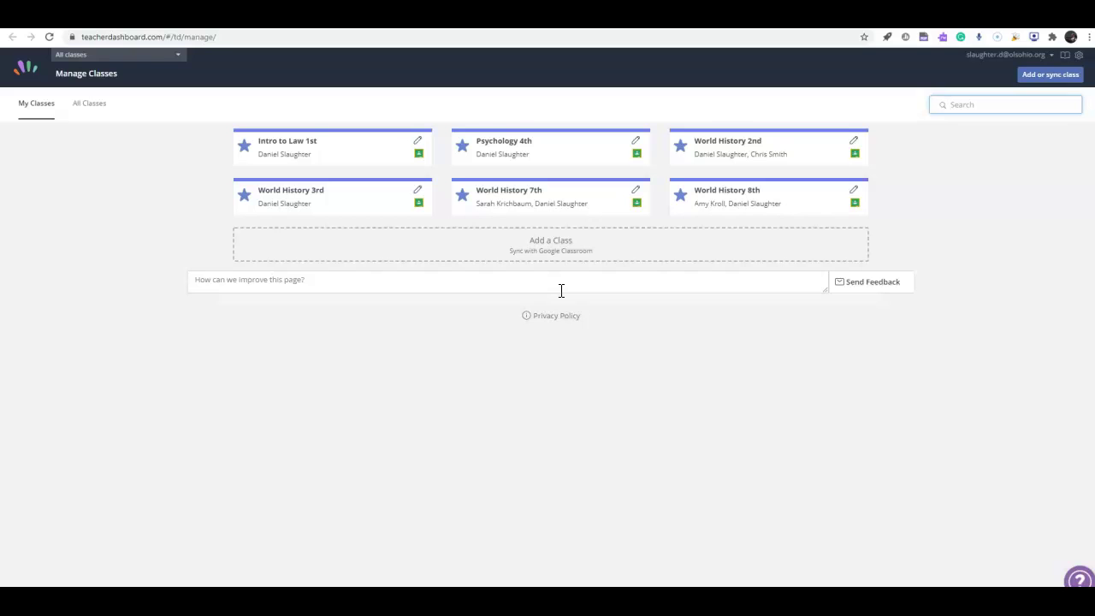
- Review the Google Classroom classes available for syncing and close the list without adding any
click(1051, 75)
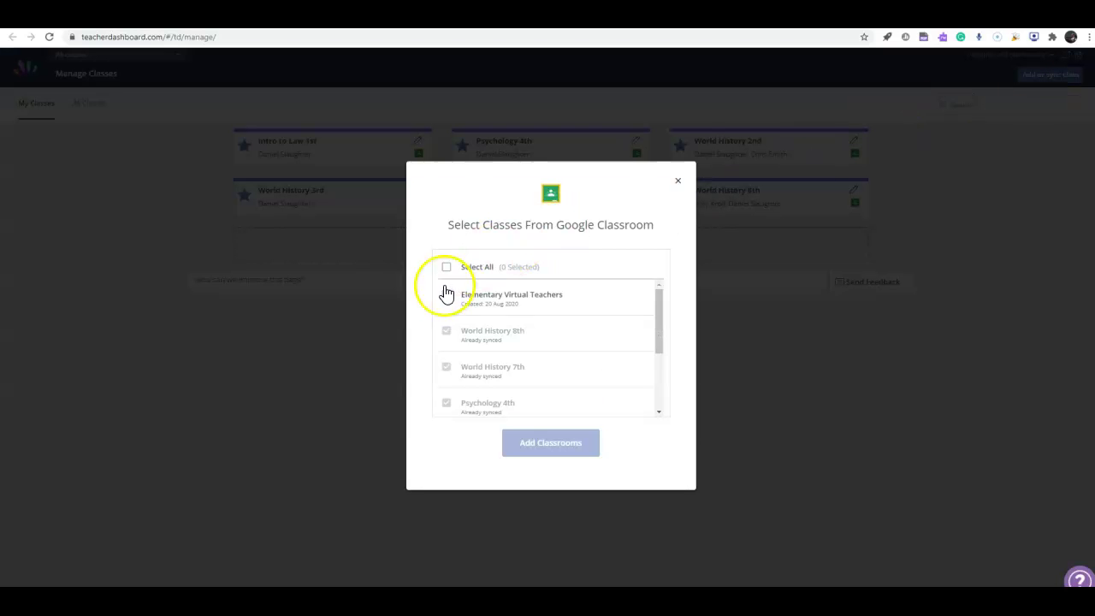
scroll(483, 319, down, 5)
scroll(462, 346, up, 5)
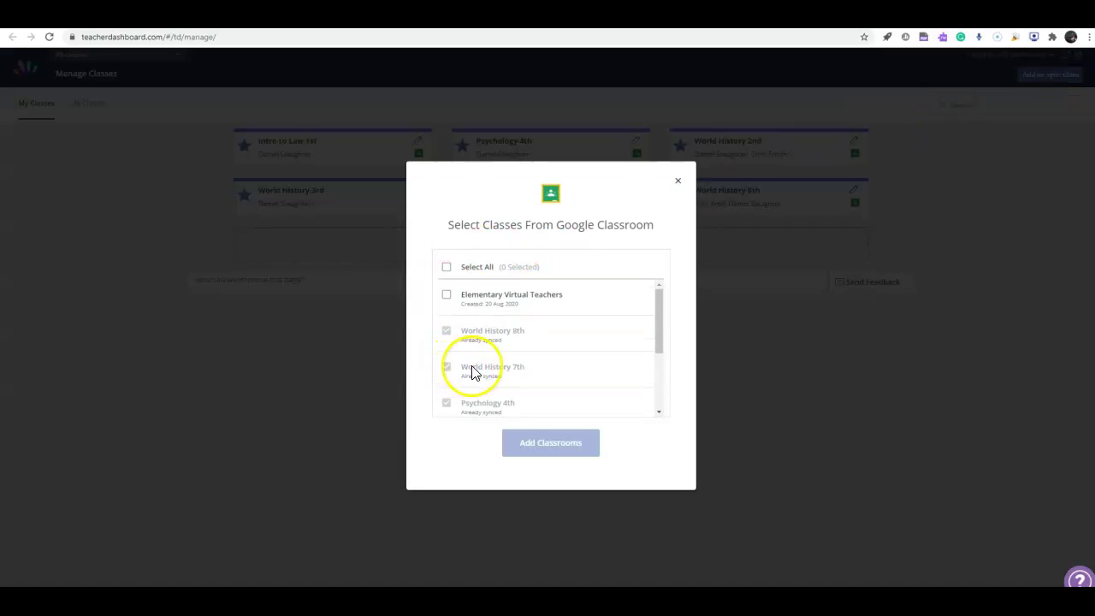
click(681, 186)
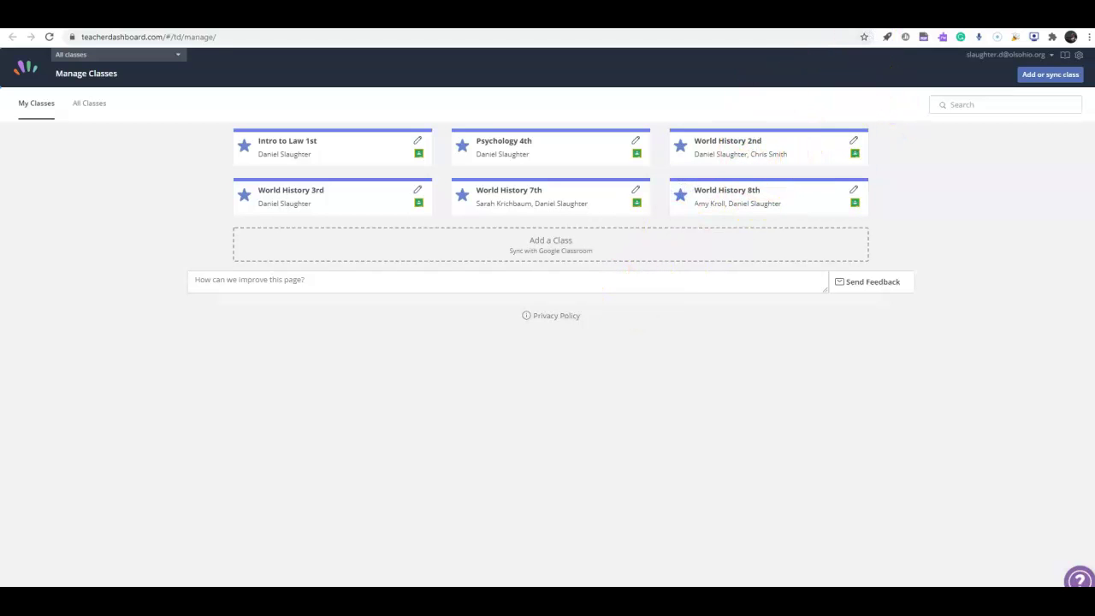
- Open the Highlights browser-tab view for World History 3rd and switch the class to World History 2nd
click(320, 192)
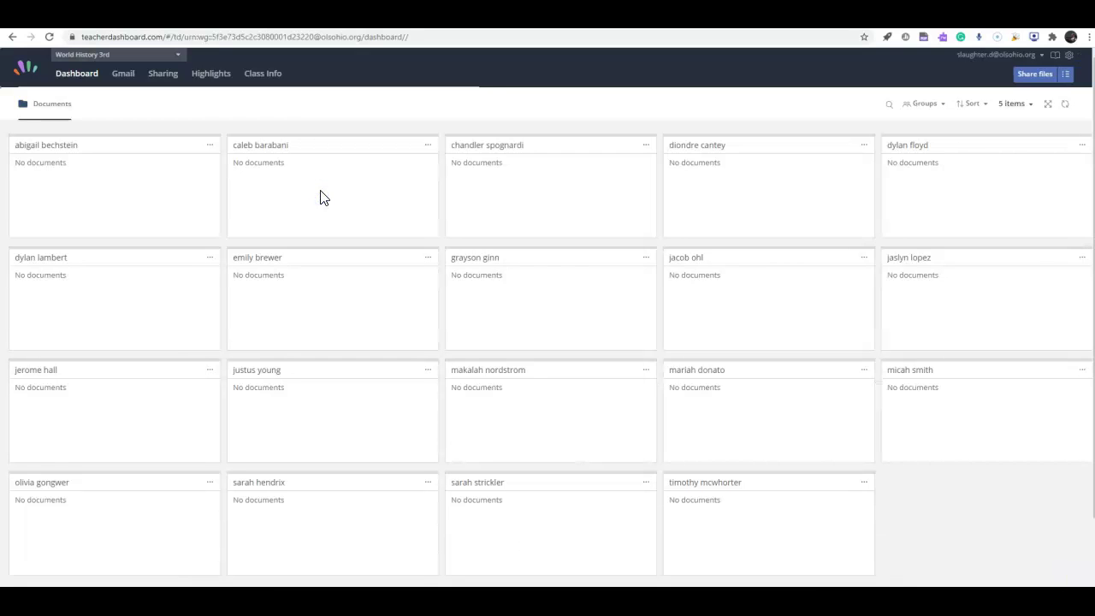
click(213, 75)
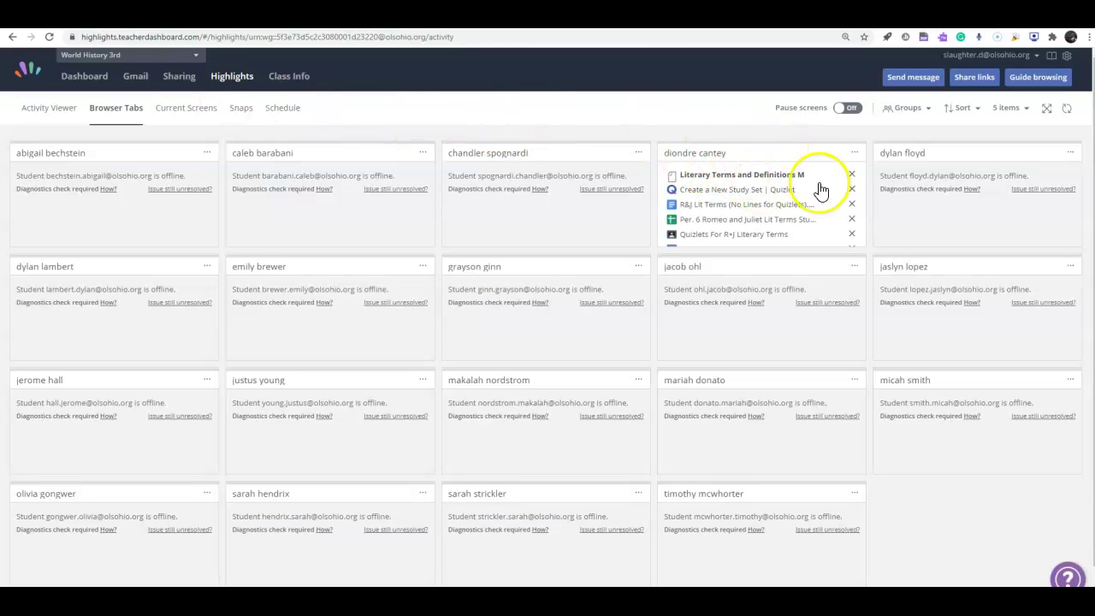
click(202, 60)
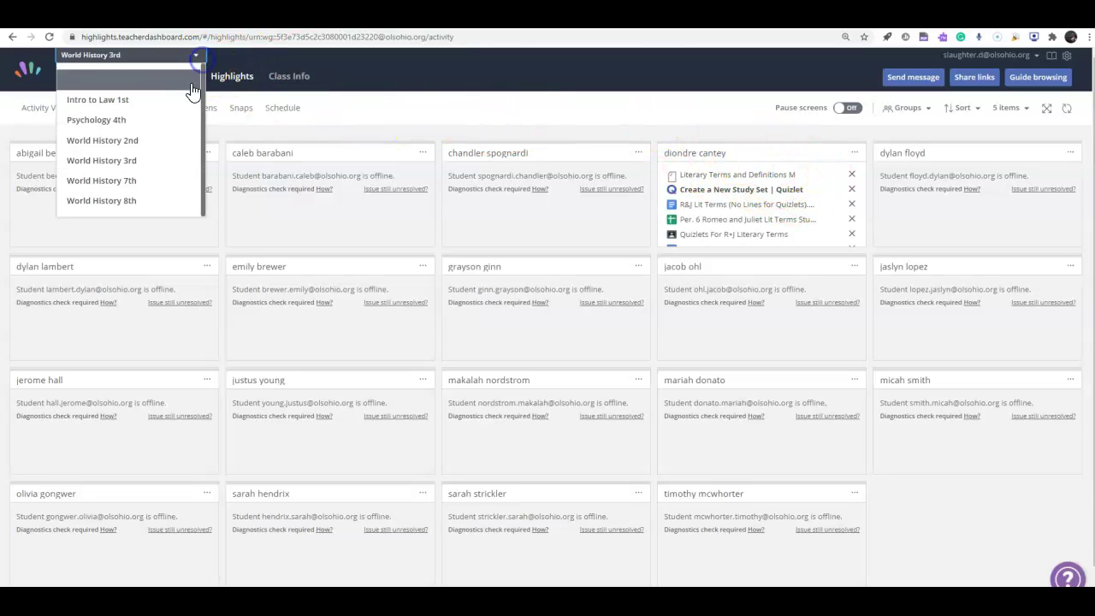
click(147, 140)
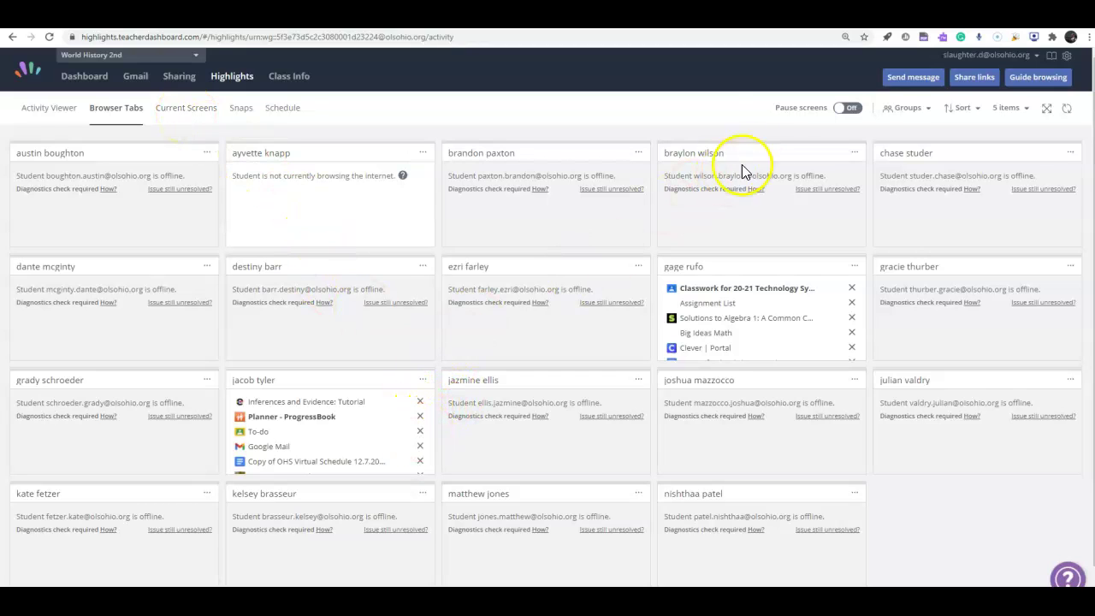
- Begin a Focus Session that limits students to specific websites and set its length to 50 minutes
click(1040, 79)
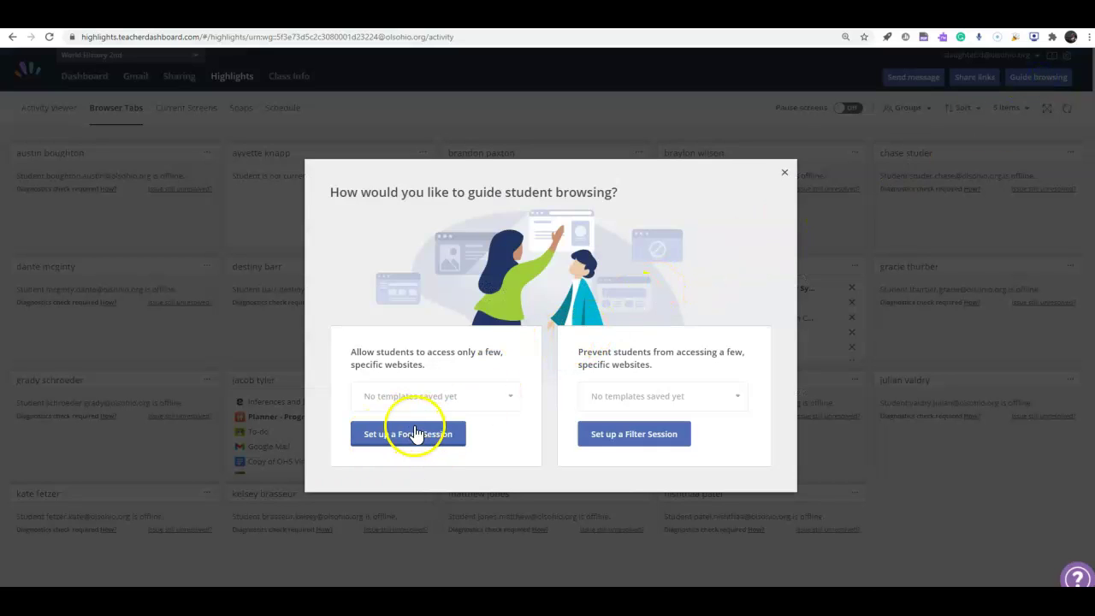
click(509, 399)
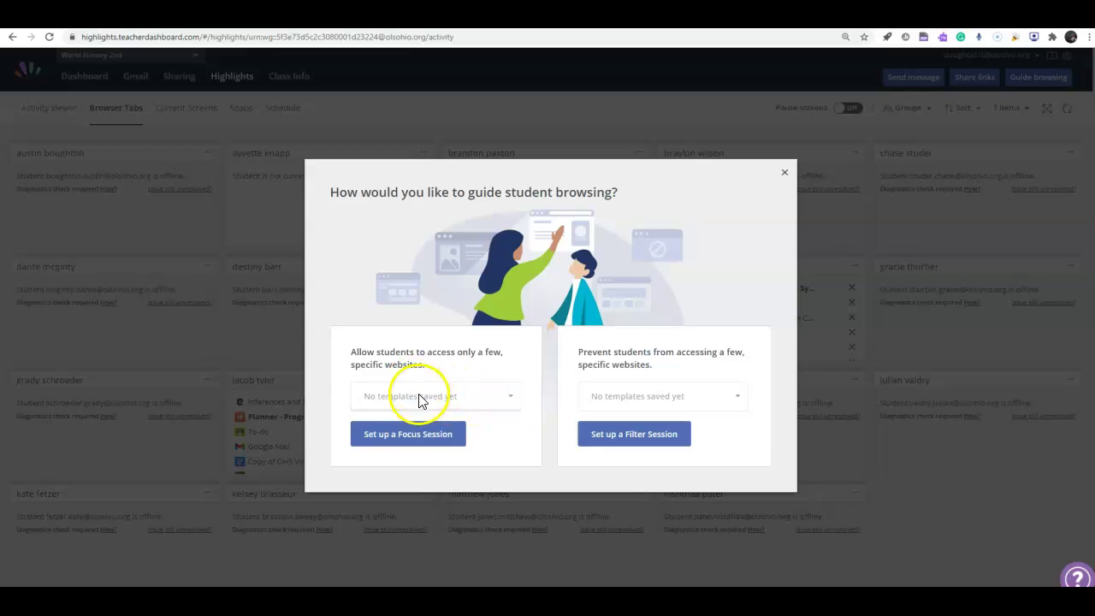
click(410, 438)
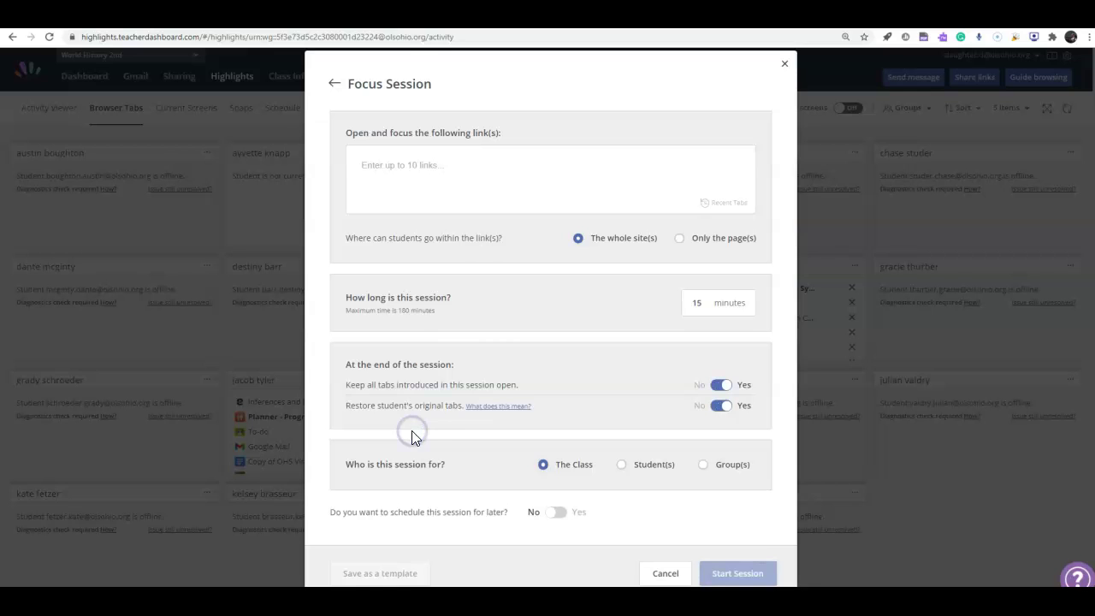
click(432, 165)
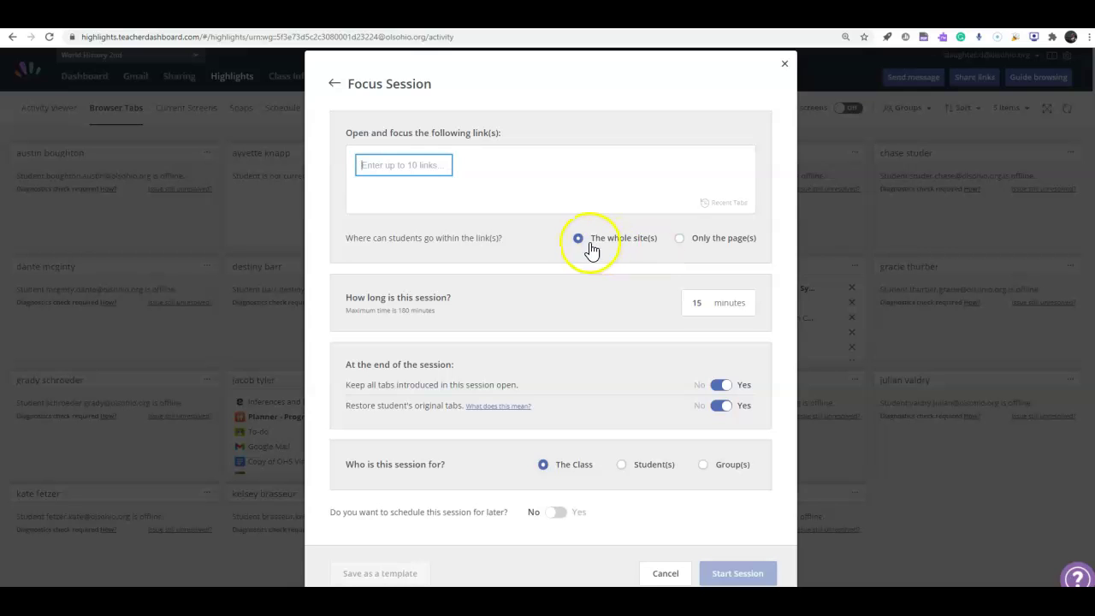
click(702, 303)
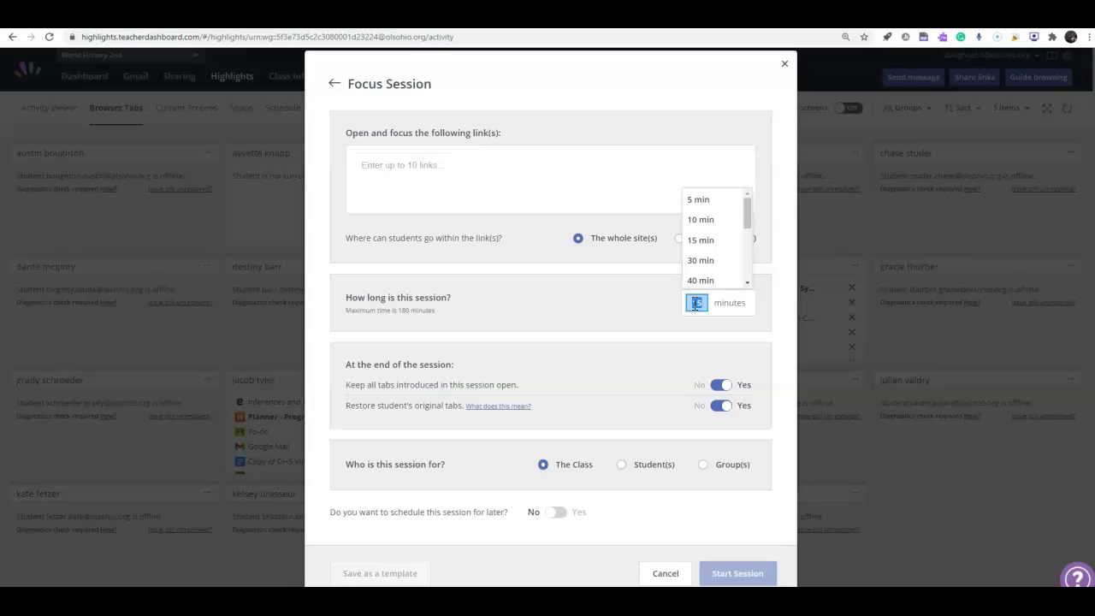
scroll(706, 257, down, 3)
click(710, 245)
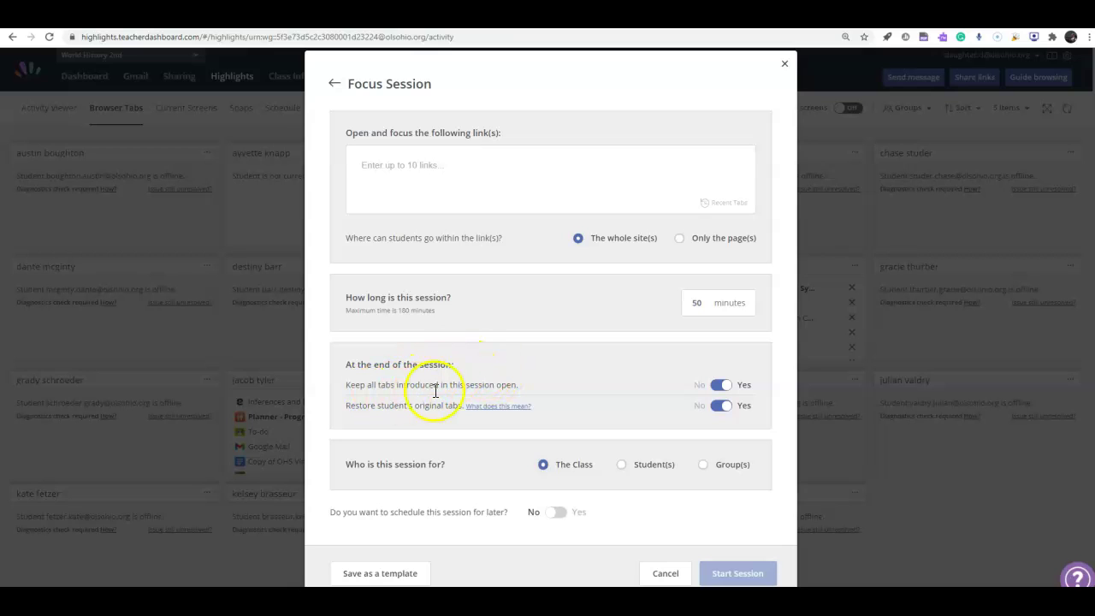
- Set the Focus Session not to keep its introduced tabs open at the end of the session
click(722, 387)
click(696, 303)
click(723, 386)
click(704, 303)
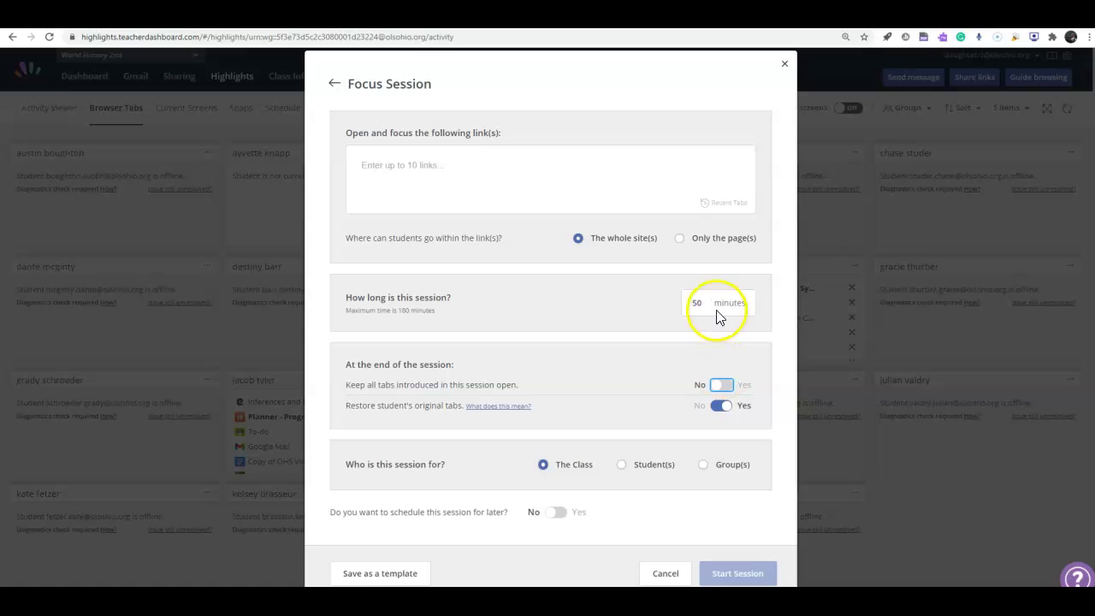
click(725, 389)
- Check the individual student and group audience options for the session and reassign it to the class
click(624, 467)
scroll(571, 438, down, 2)
scroll(410, 416, down, 5)
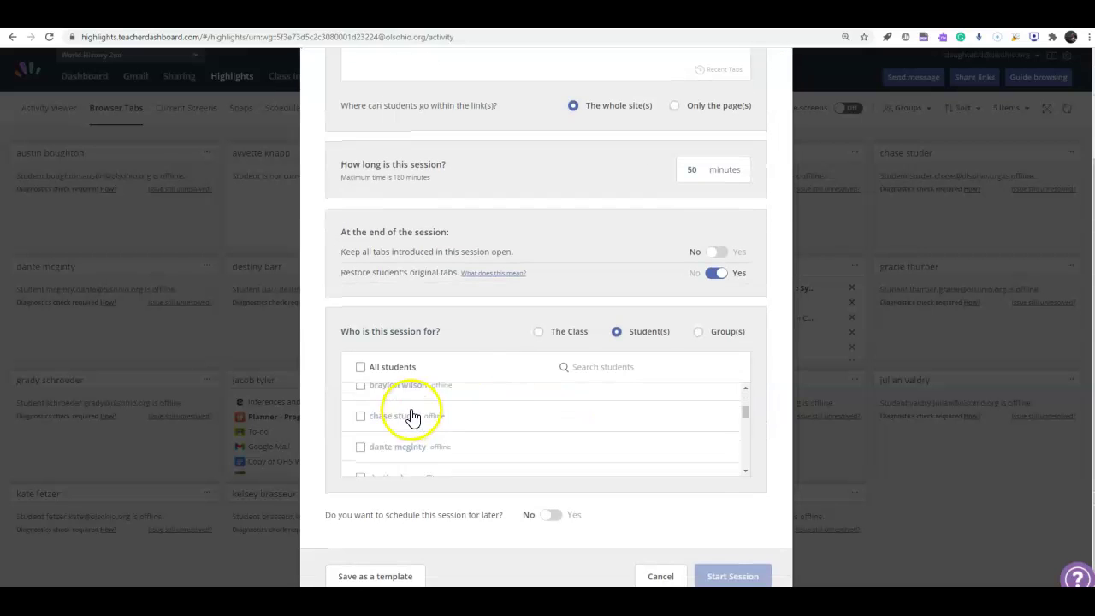
scroll(414, 417, up, 5)
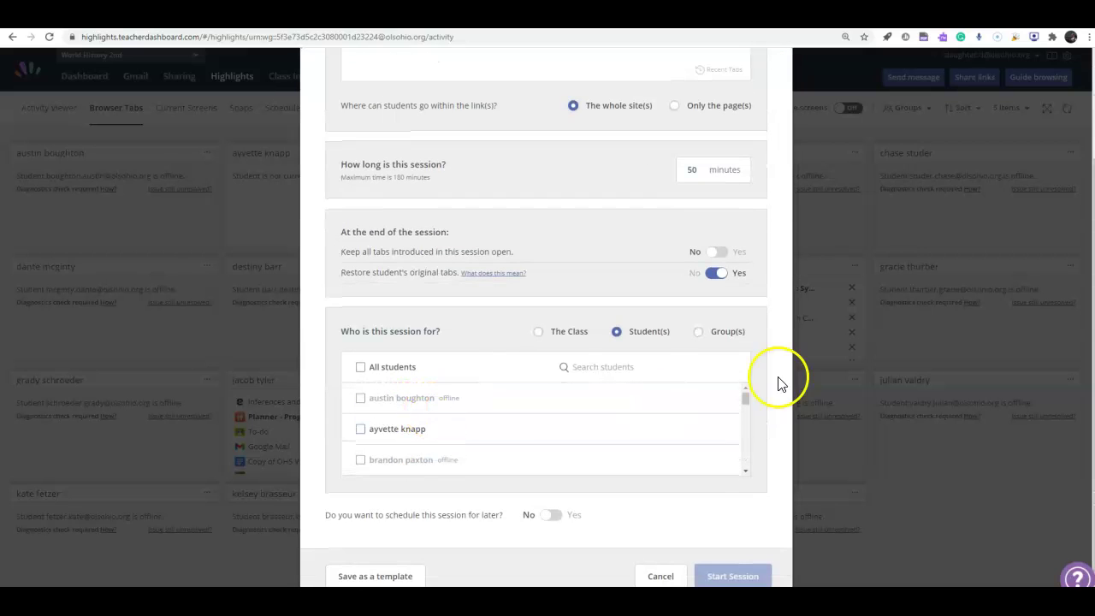
click(698, 332)
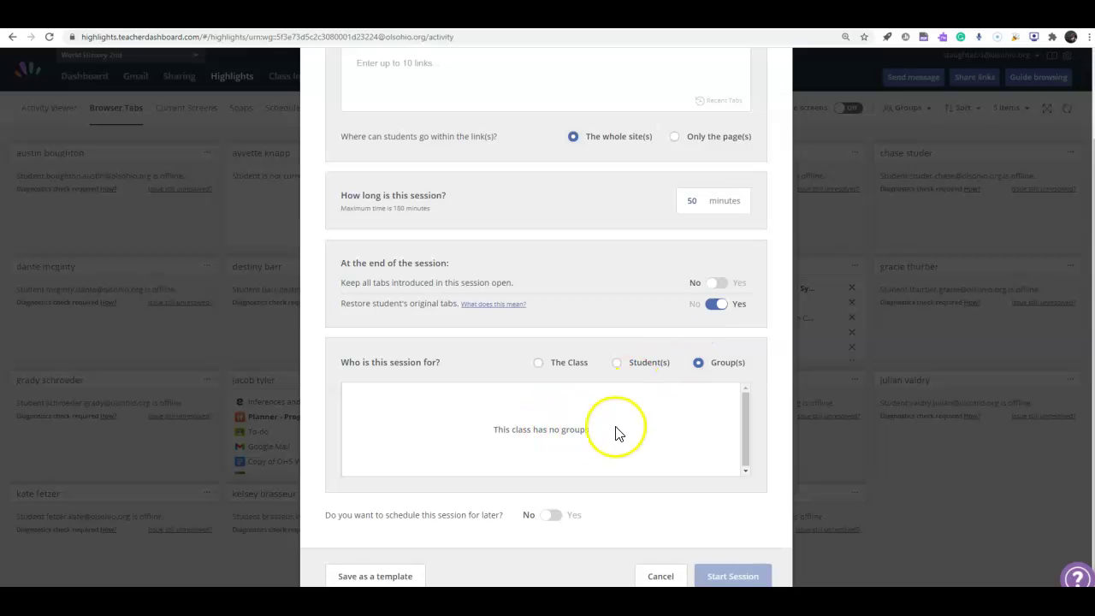
click(537, 364)
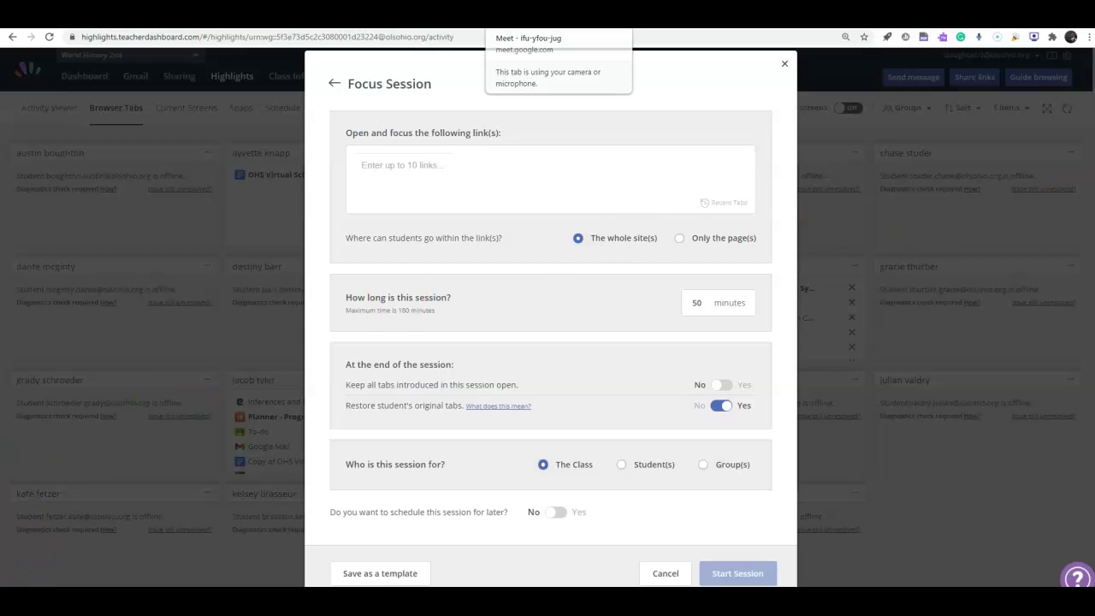
- Copy the meeting's address from the open Google Meet page and add it to the Focus Session's links
click(532, 19)
click(225, 37)
key(ctrl+c)
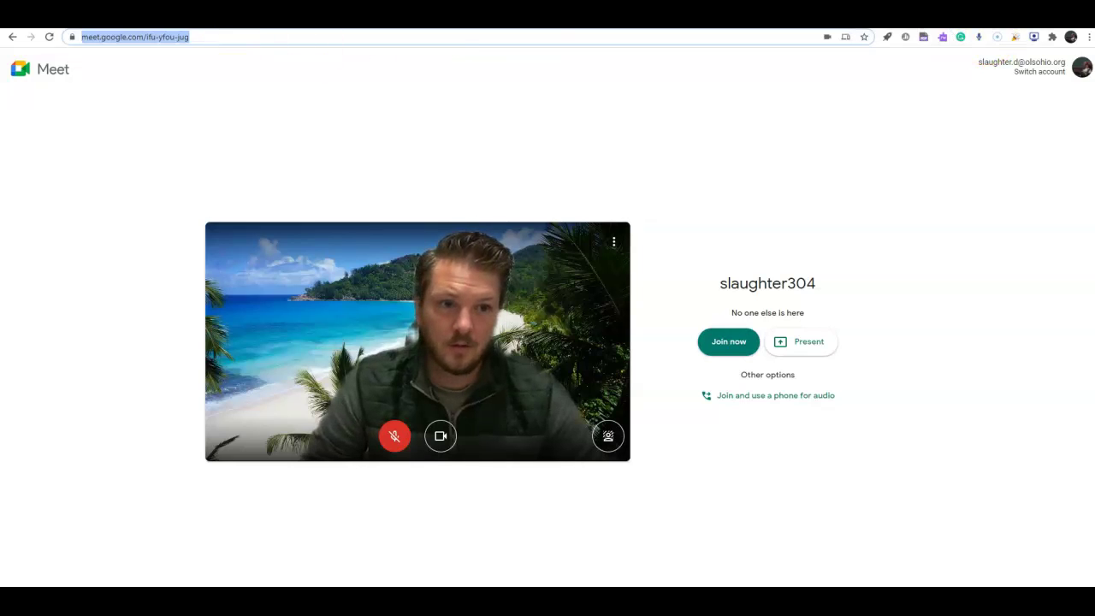
click(890, 19)
click(391, 166)
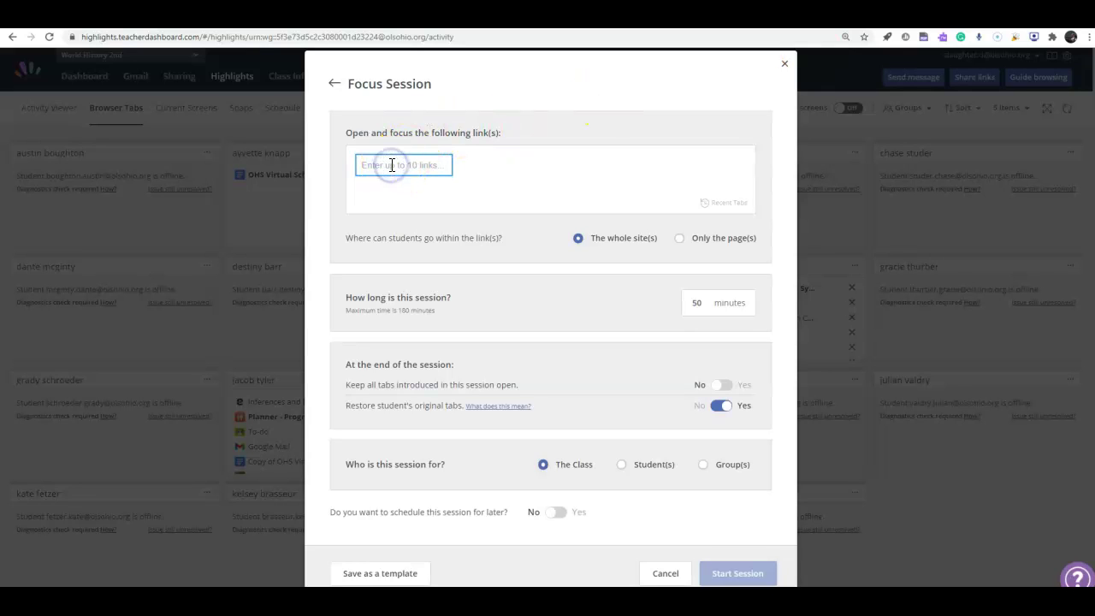
key(ctrl+v)
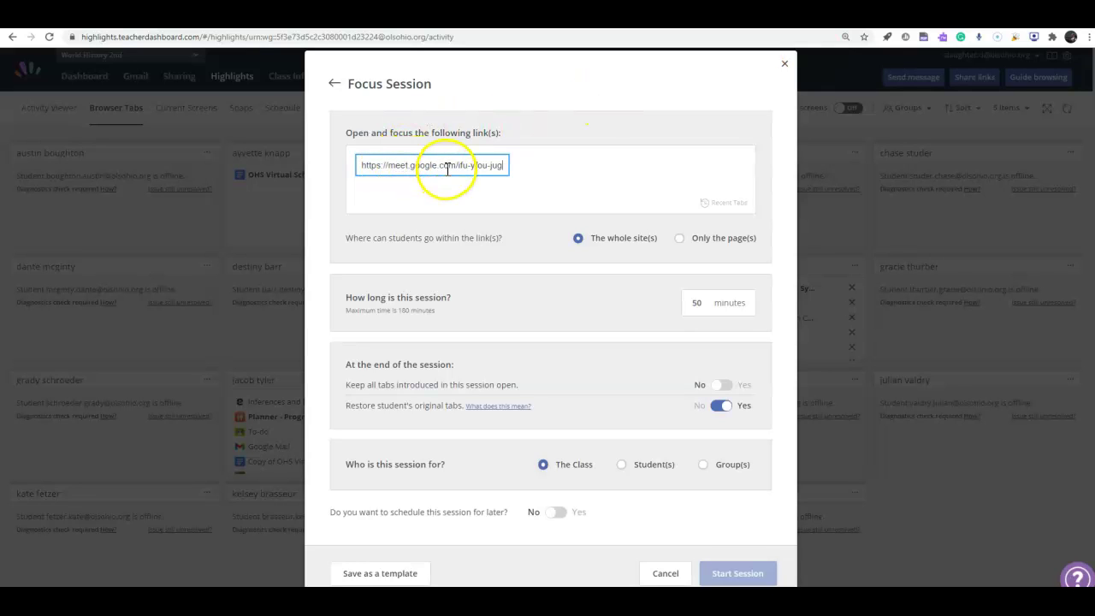
key(Return)
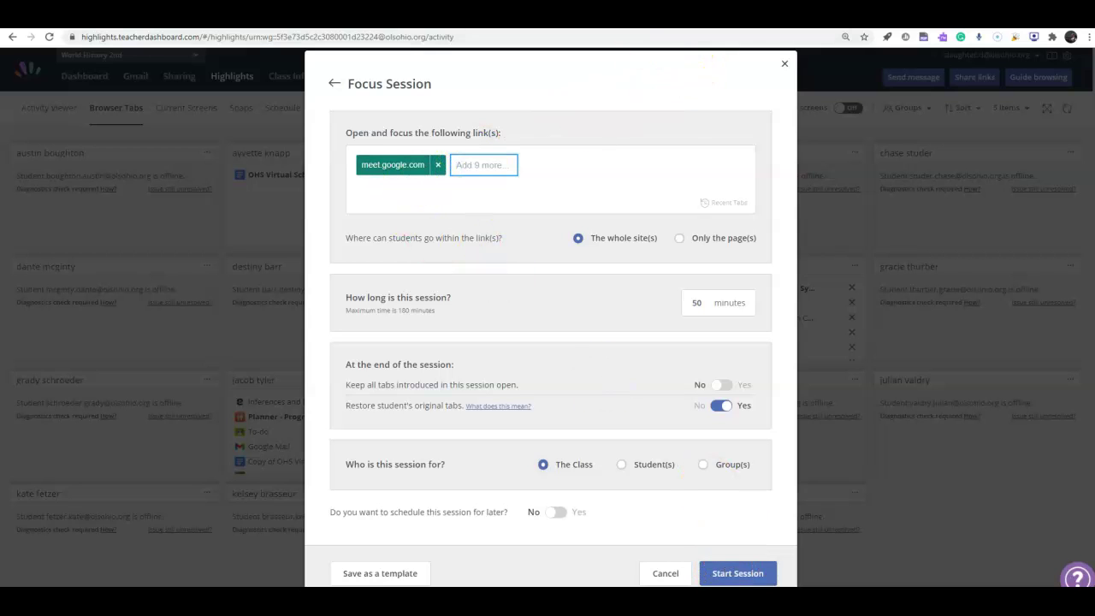
- Switch to the 2020 Personality Theories Google Form and copy its shareable response link
click(434, 19)
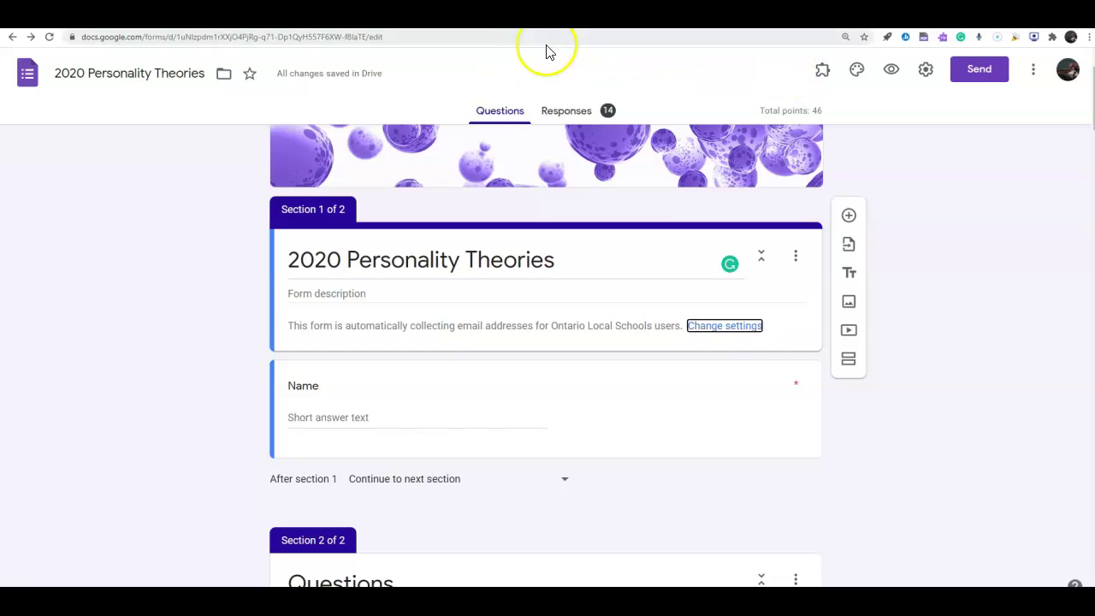
click(387, 37)
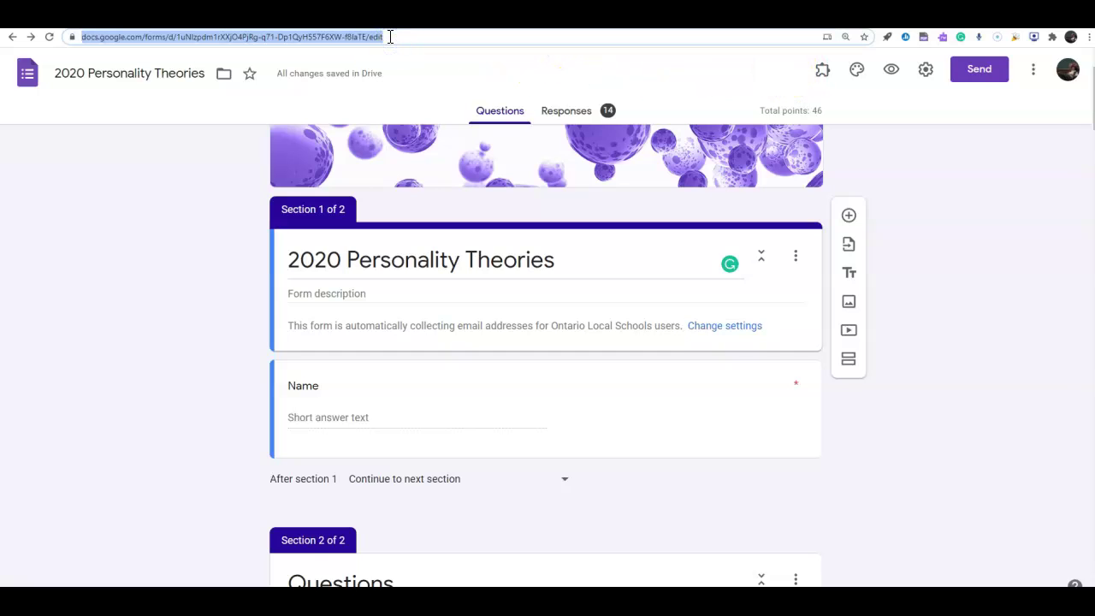
click(1032, 72)
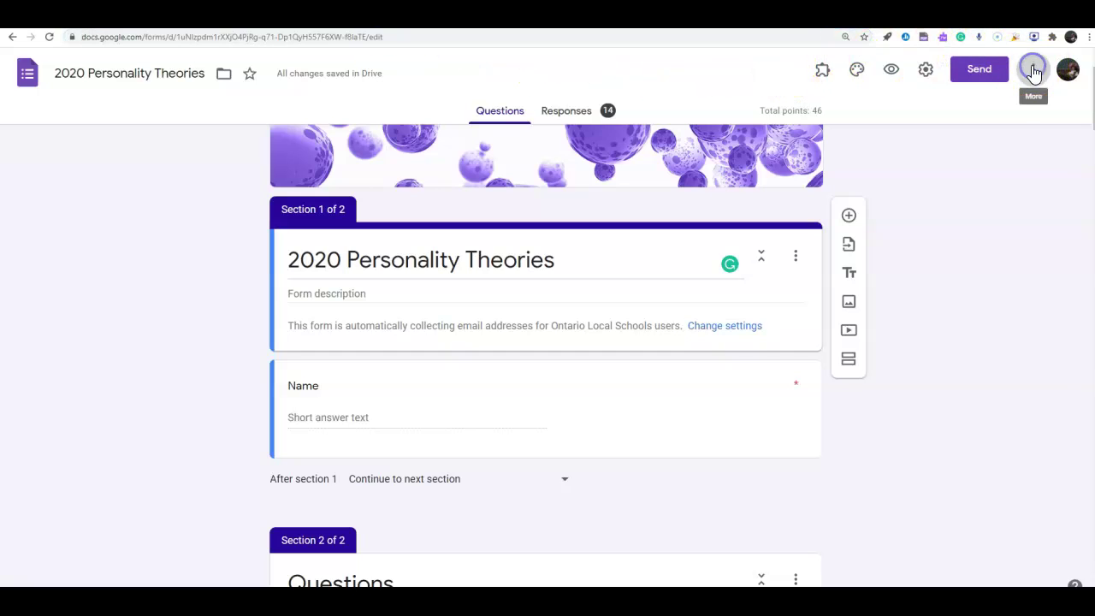
click(995, 77)
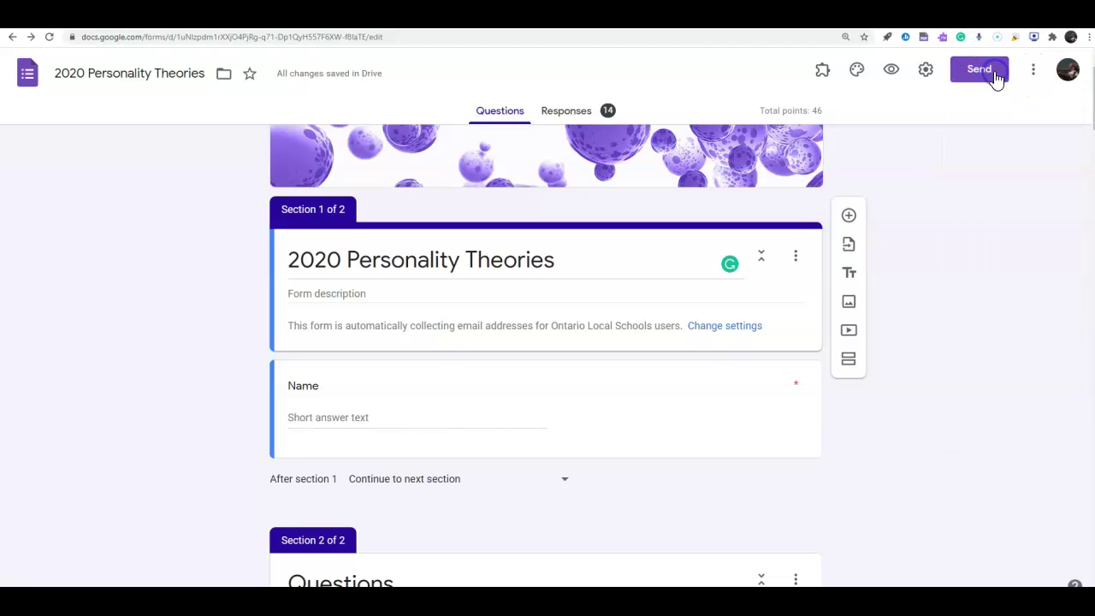
click(982, 72)
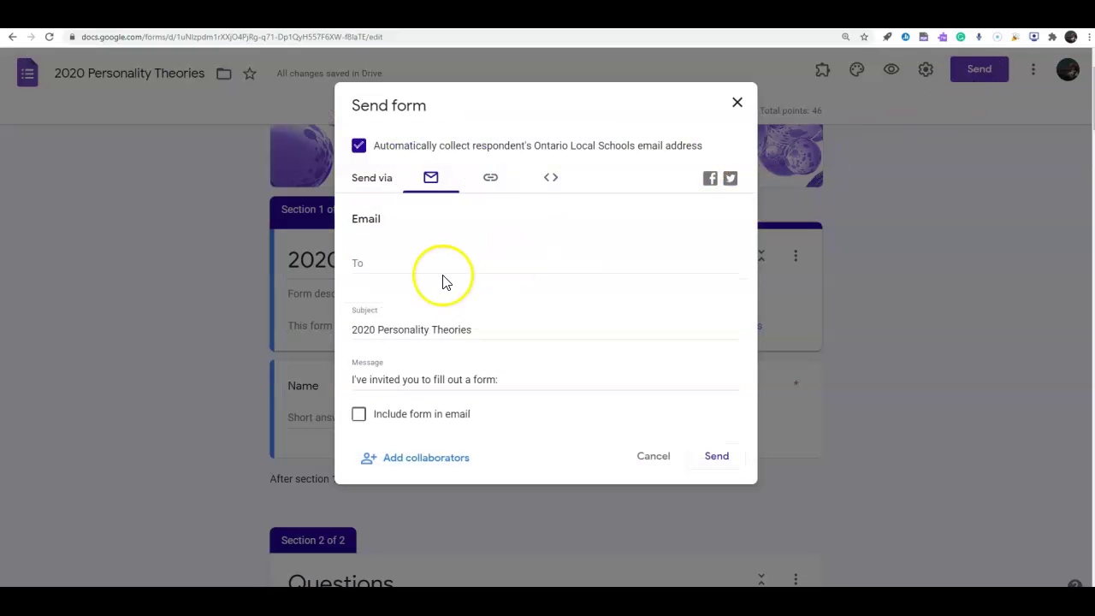
click(495, 179)
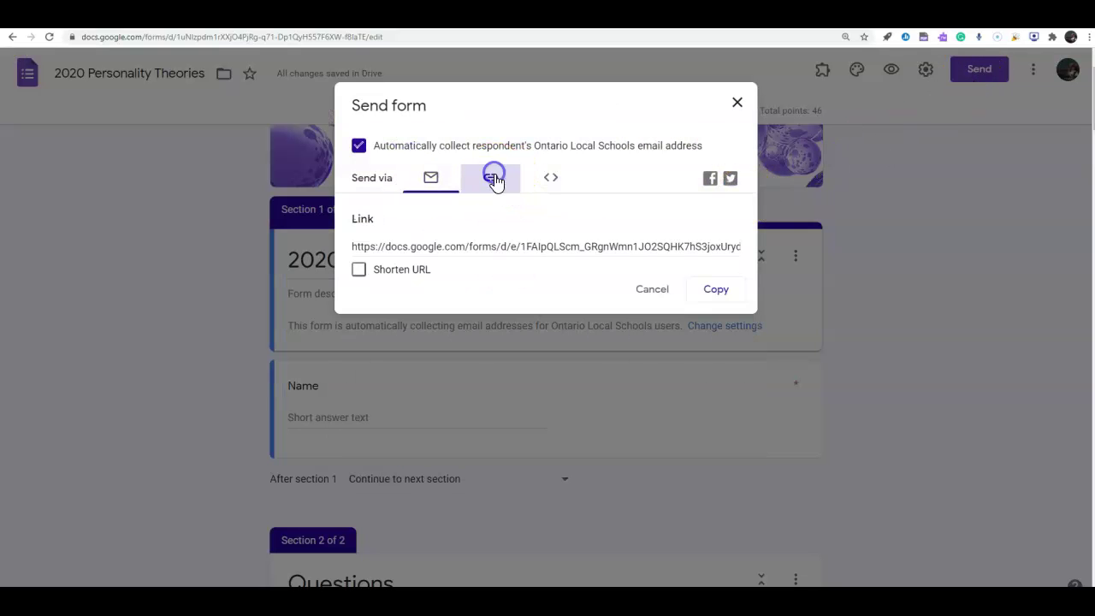
click(726, 297)
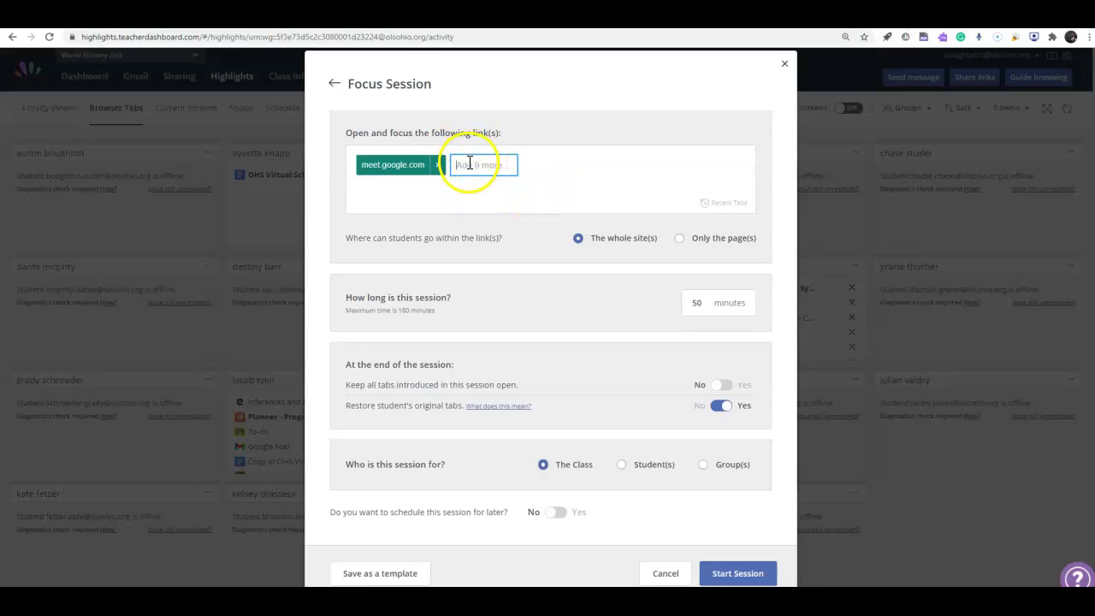
- Add the copied form link to the Focus Session's links and cancel the session setup
key(ctrl+v)
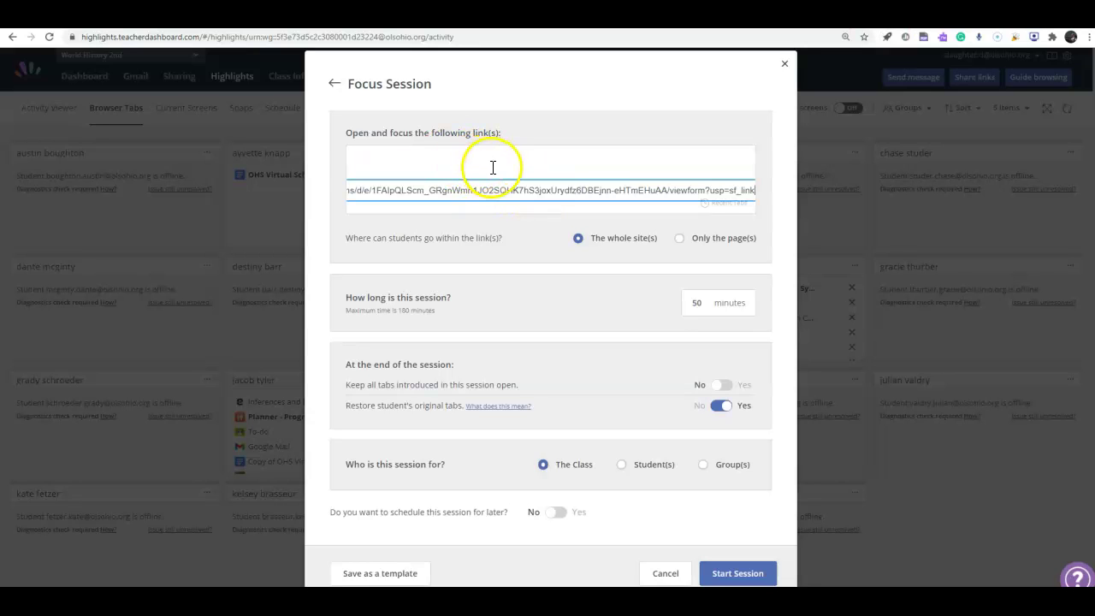
key(Return)
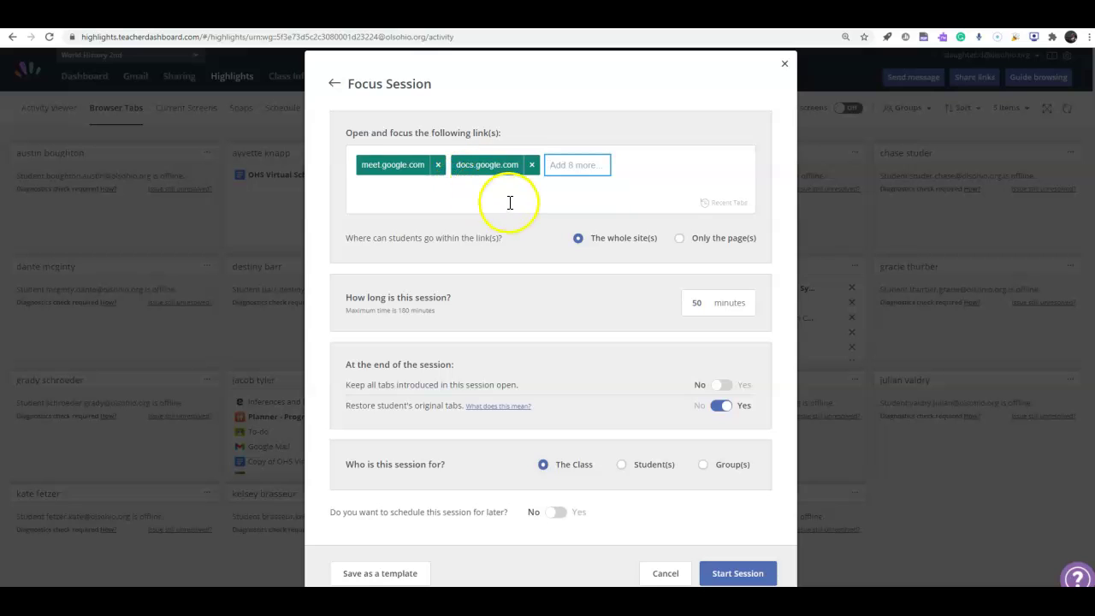
click(662, 573)
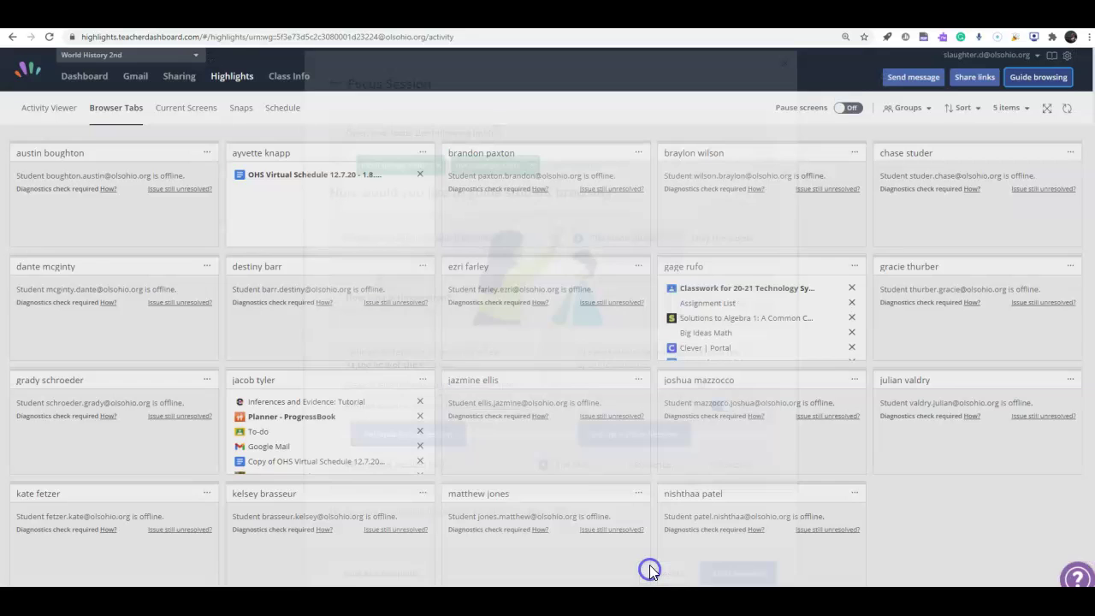